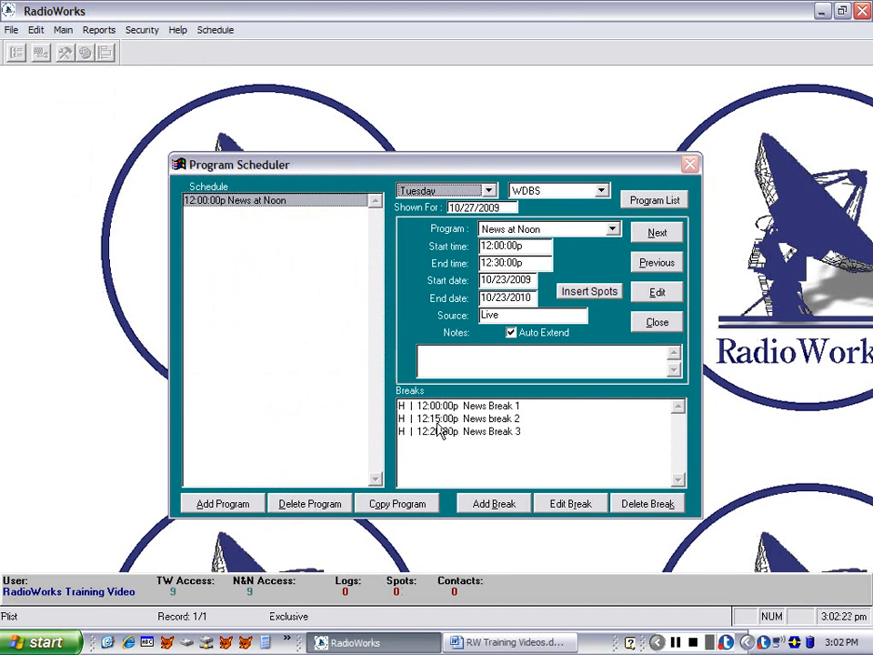
Try to set the end time of News break 2 in Tuesday's News at Noon to 12:17:00p
{"action": "left_click", "coordinate": [437, 421]}
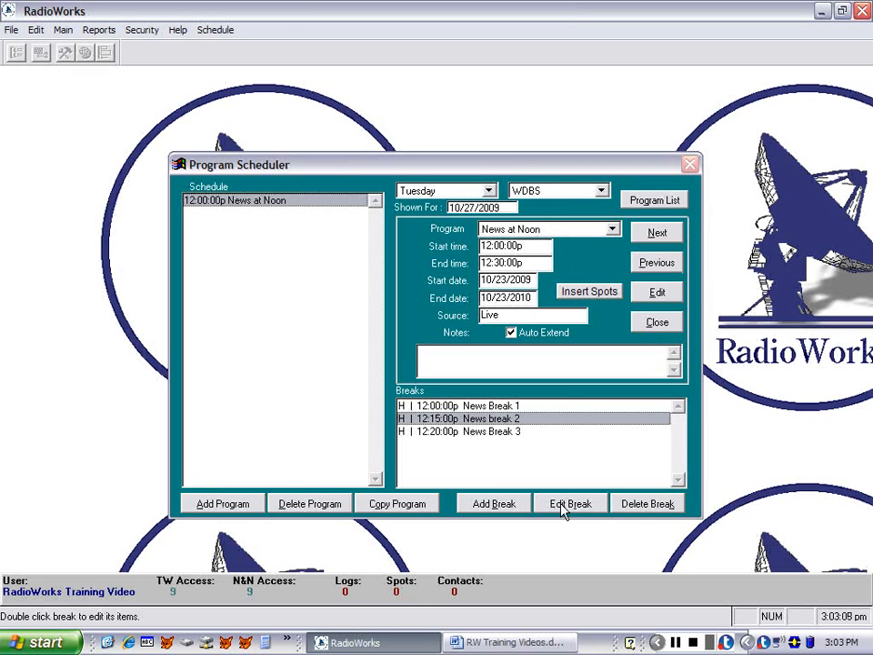
{"action": "left_click", "coordinate": [562, 512]}
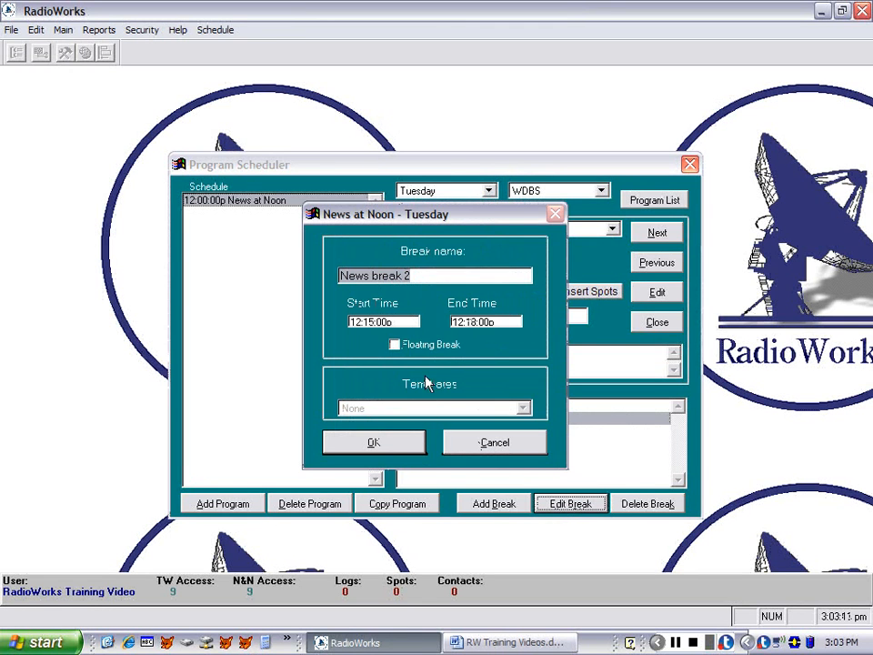
{"action": "left_click", "coordinate": [472, 323]}
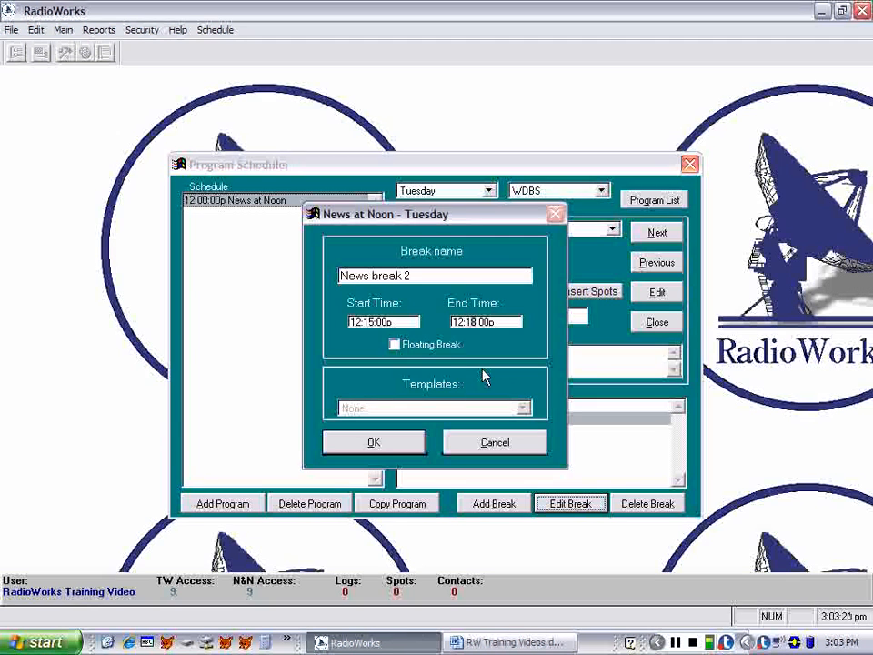
{"action": "type", "text": "2"}
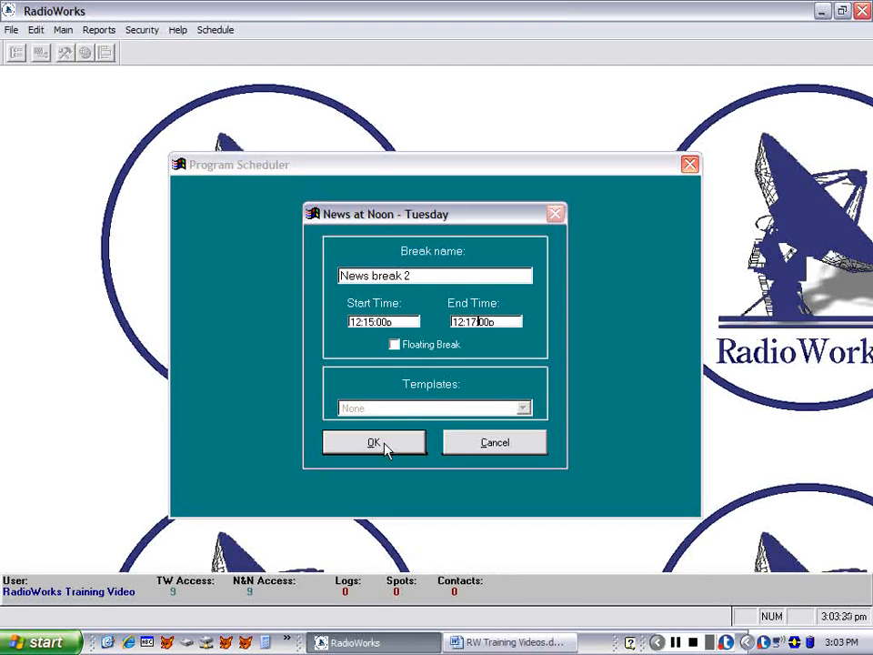
{"action": "left_click", "coordinate": [384, 445]}
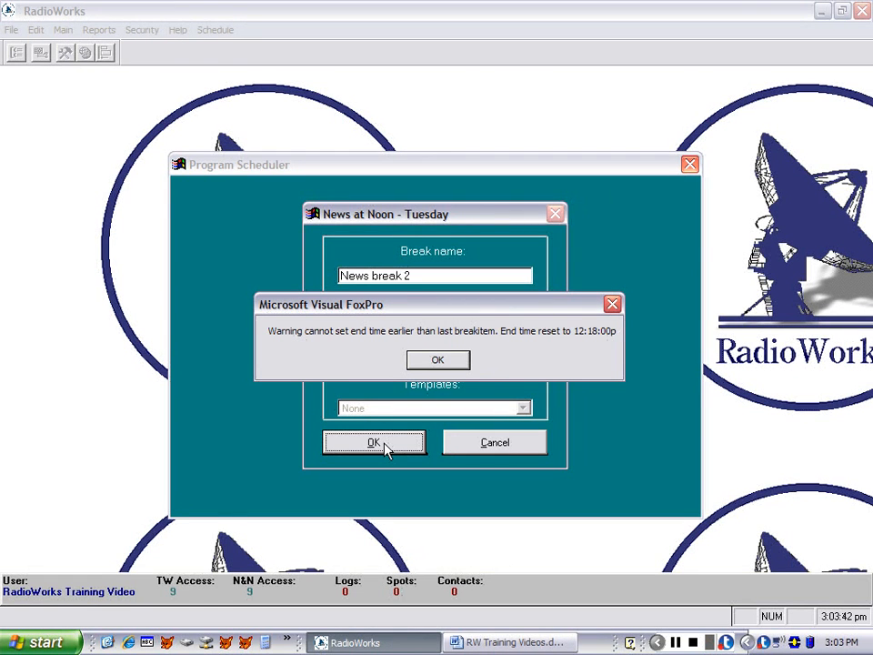
{"action": "left_click", "coordinate": [438, 361]}
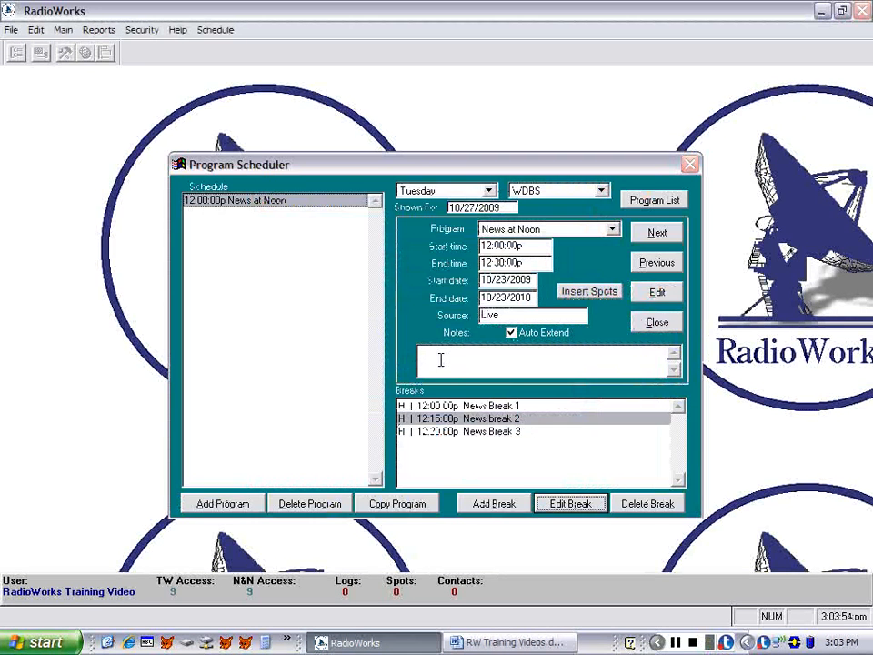
Open the items of News break 2 and set the Spot Avail item's end time to 12:16:30p
{"action": "left_click", "coordinate": [446, 421]}
{"action": "double_click", "coordinate": [446, 421]}
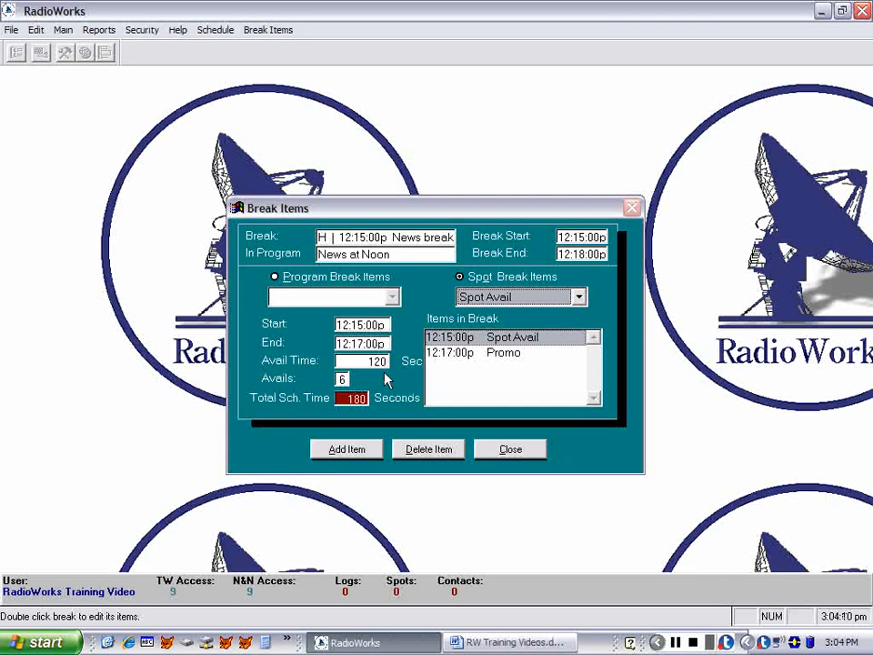
{"action": "left_click", "coordinate": [466, 358]}
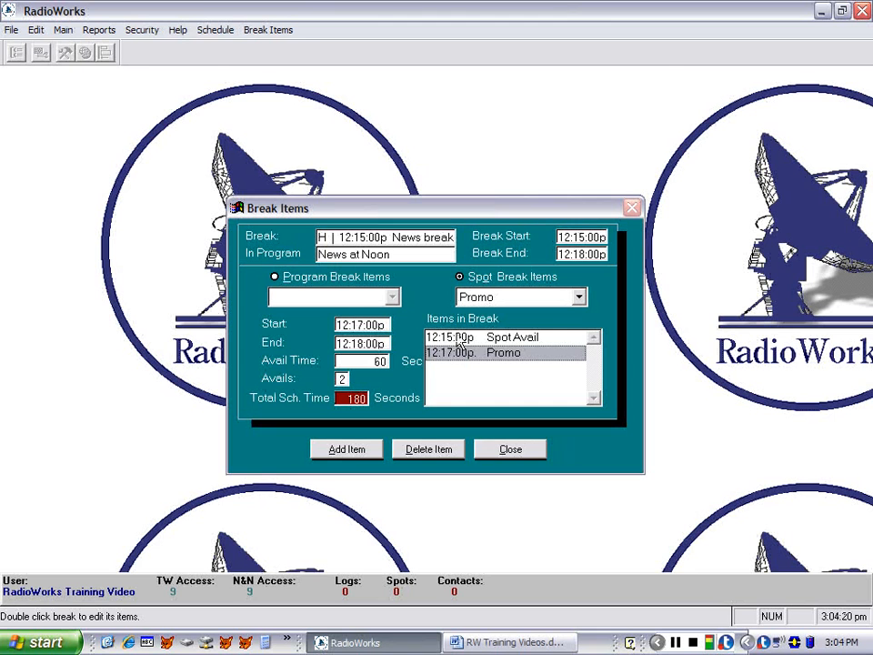
{"action": "left_click", "coordinate": [460, 340]}
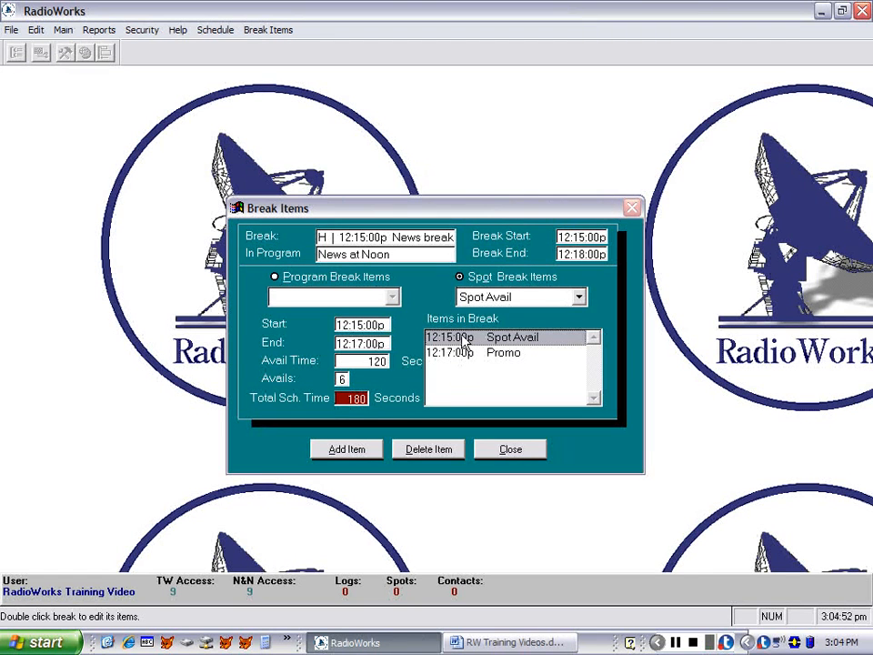
{"action": "left_click", "coordinate": [360, 343]}
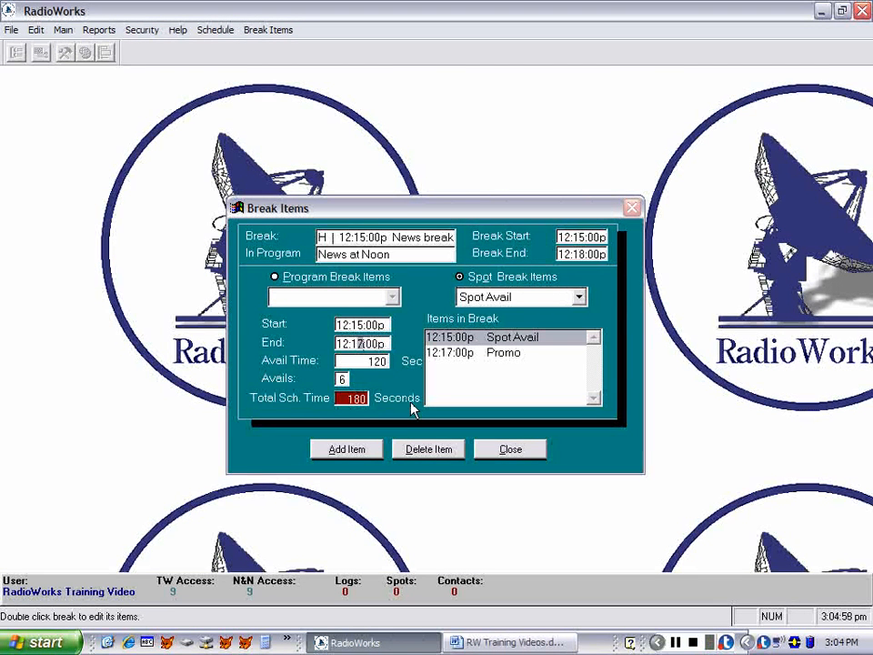
{"action": "type", "text": "63"}
{"action": "key", "text": "Delete"}
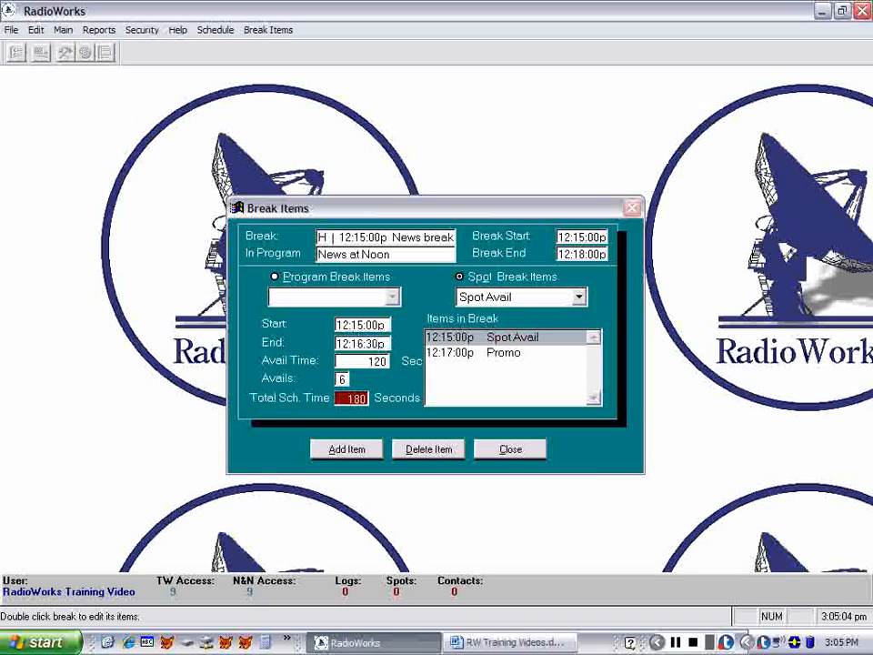
{"action": "key", "text": "Tab"}
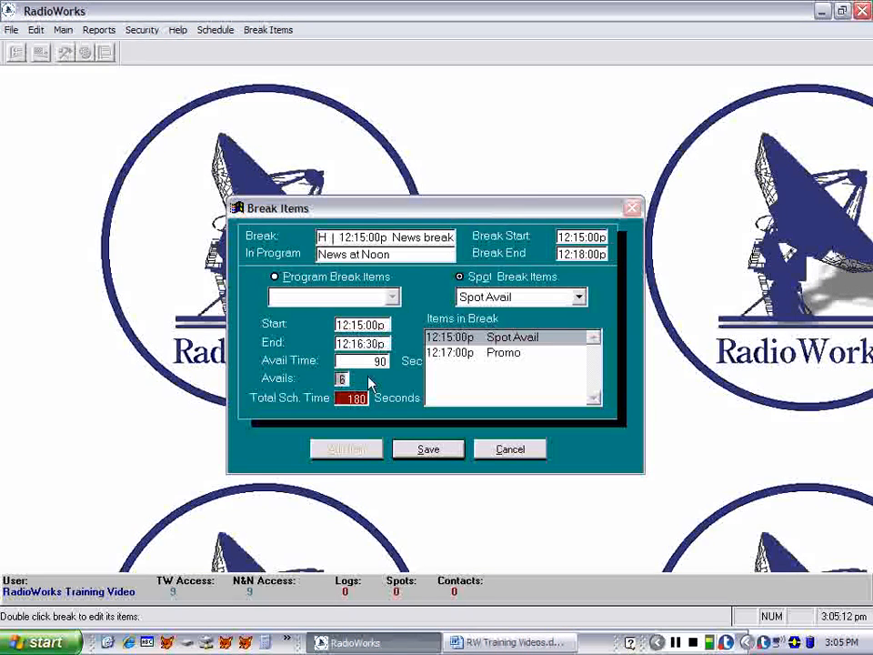
Set the Spot Avail item's number of avails to 4 and save the item, accepting that spots may be bumped
{"action": "type", "text": "4"}
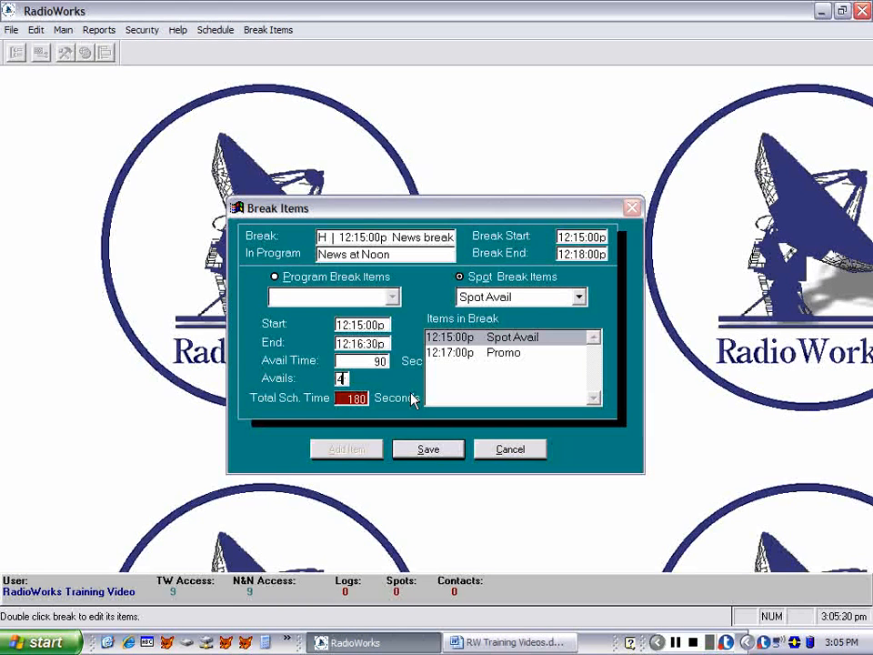
{"action": "key", "text": "Tab"}
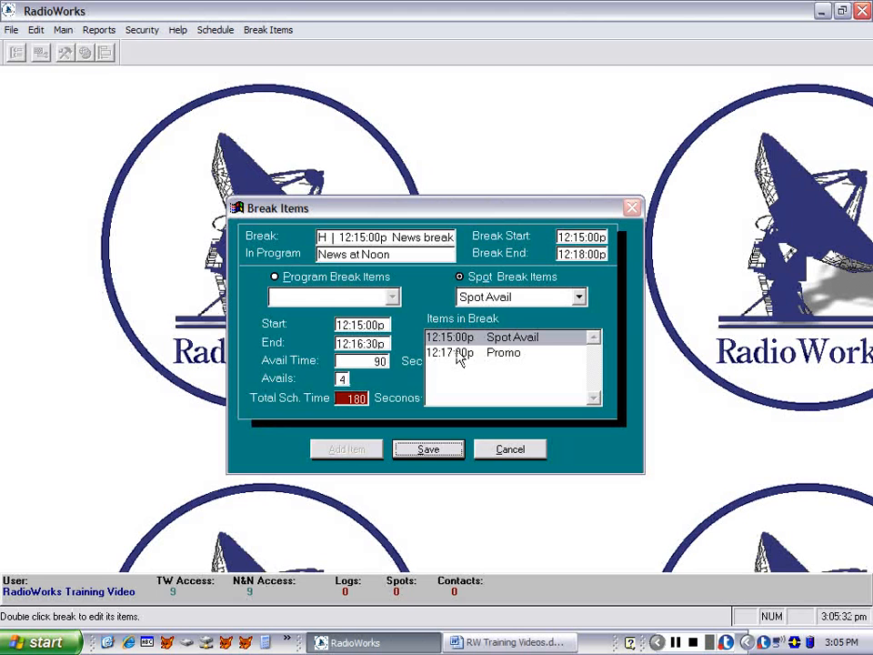
{"action": "left_click", "coordinate": [446, 454]}
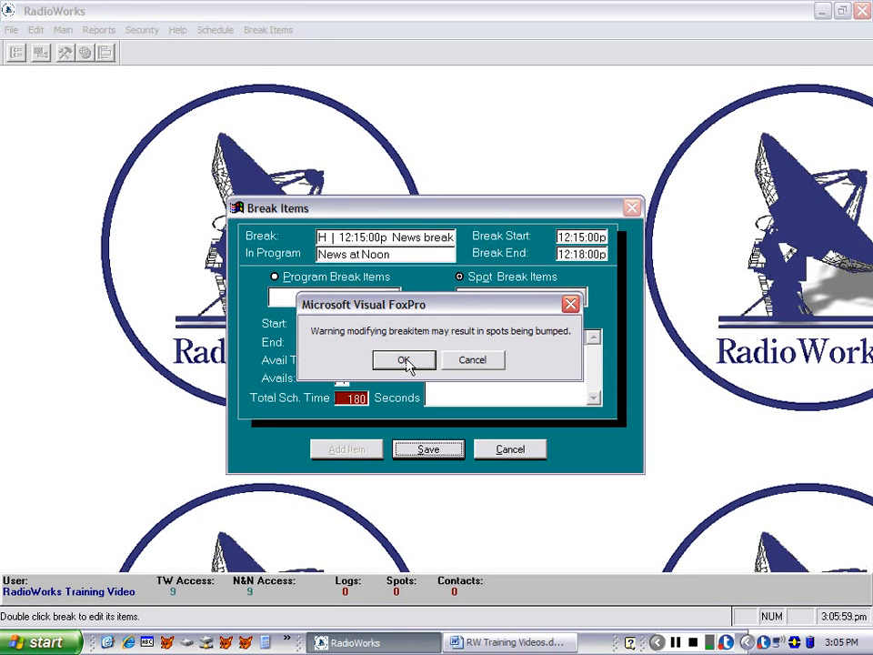
{"action": "left_click", "coordinate": [404, 361]}
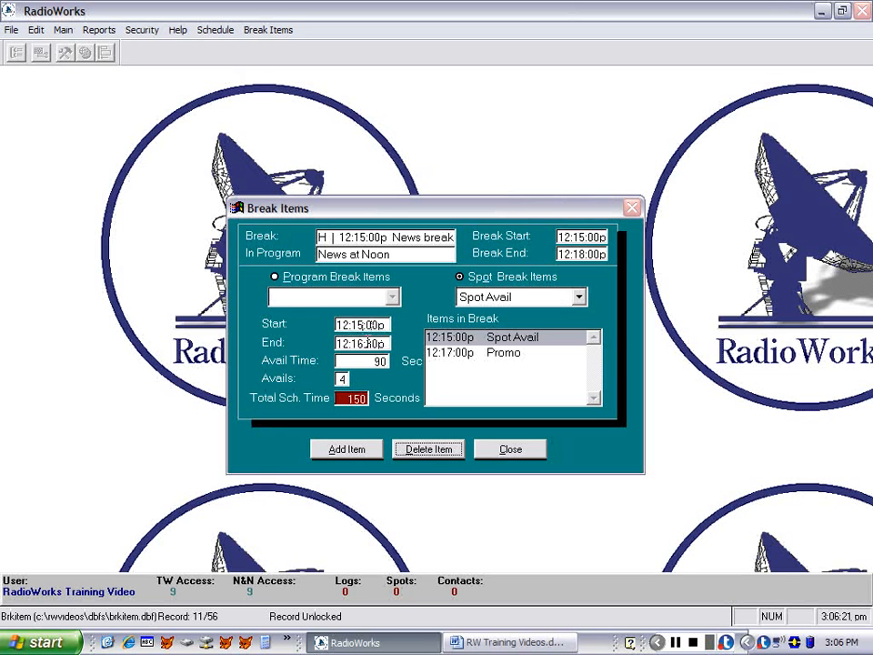
Set the Promo item's start time to 12:16:30p, directly after the Spot Avail item
{"action": "left_click", "coordinate": [452, 353]}
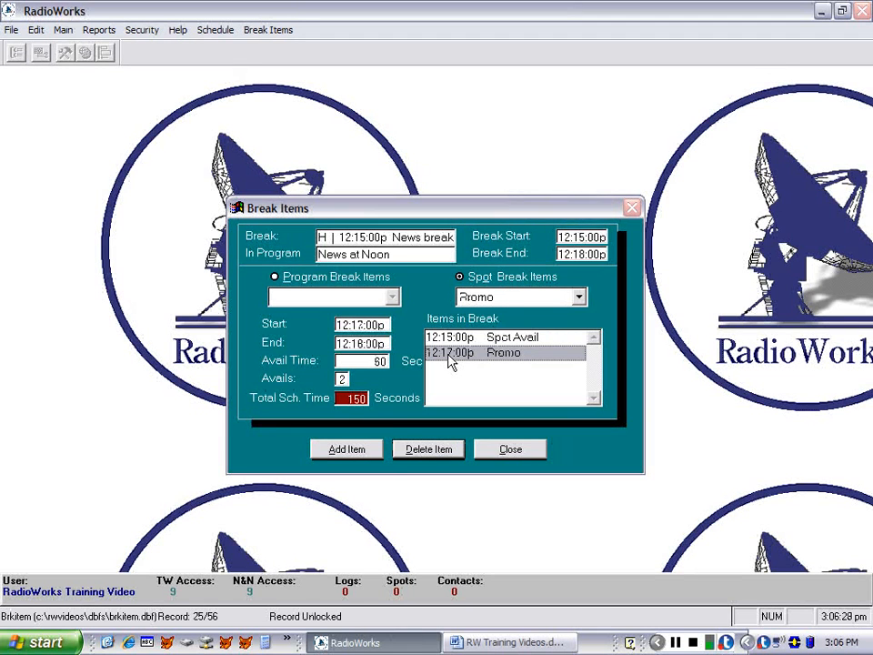
{"action": "left_click", "coordinate": [365, 325]}
{"action": "type", "text": "8"}
{"action": "key", "text": "BackSpace"}
{"action": "type", "text": "63"}
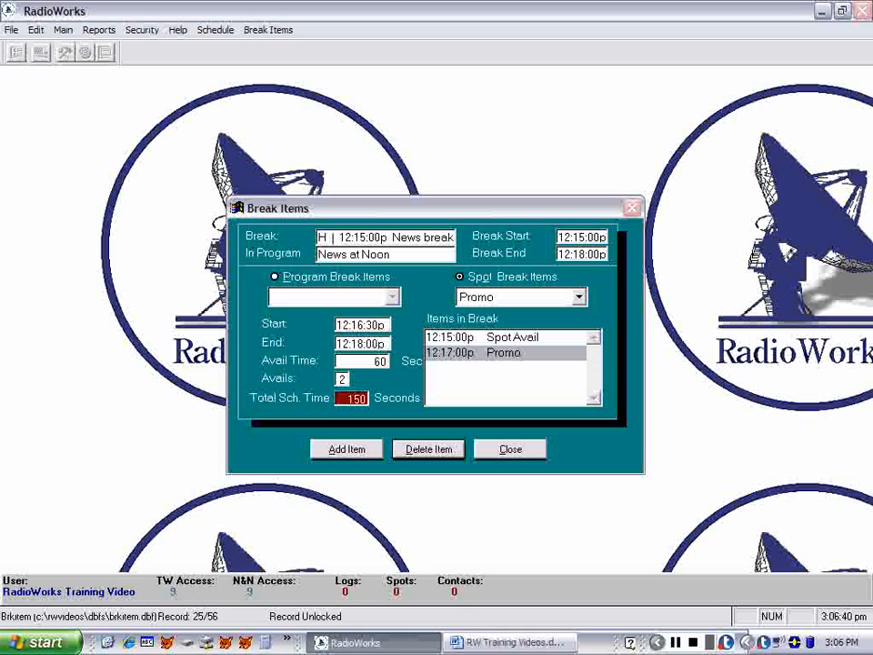
Save the Promo item with an end time of 12:17:00p and close the break items despite the unscheduled time
{"action": "left_click", "coordinate": [358, 343]}
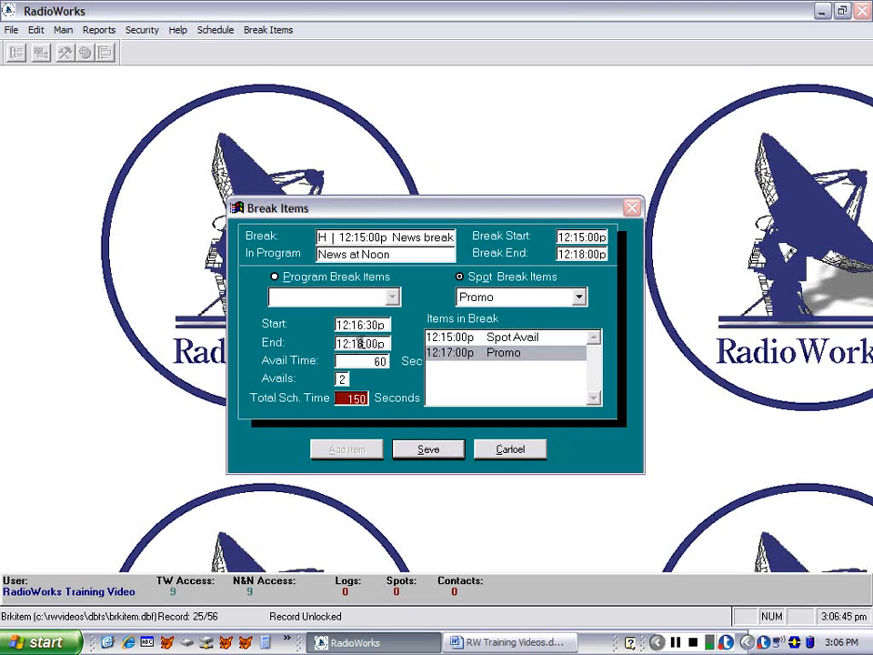
{"action": "key", "text": "Delete"}
{"action": "type", "text": "7"}
{"action": "left_click", "coordinate": [429, 452]}
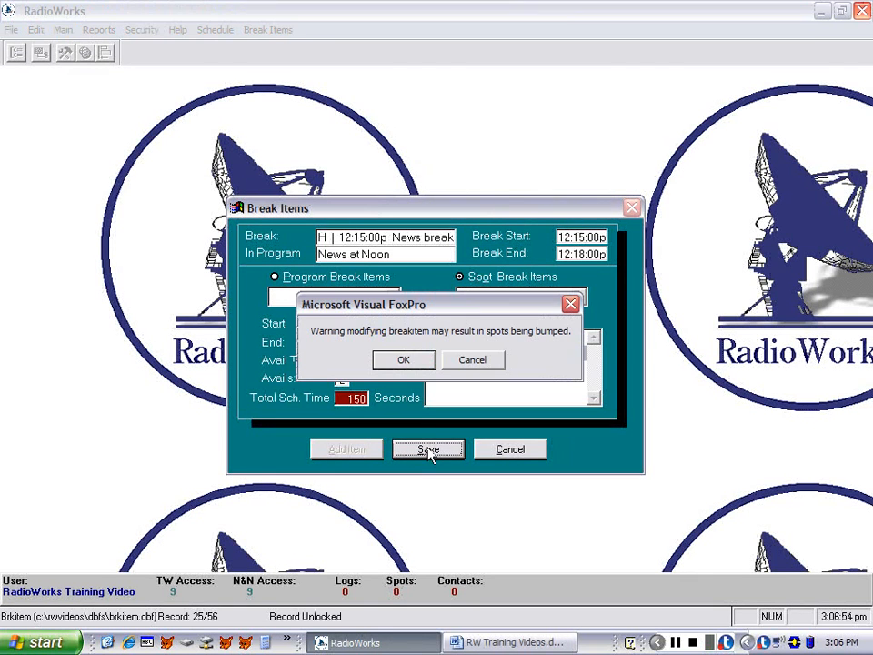
{"action": "left_click", "coordinate": [404, 361]}
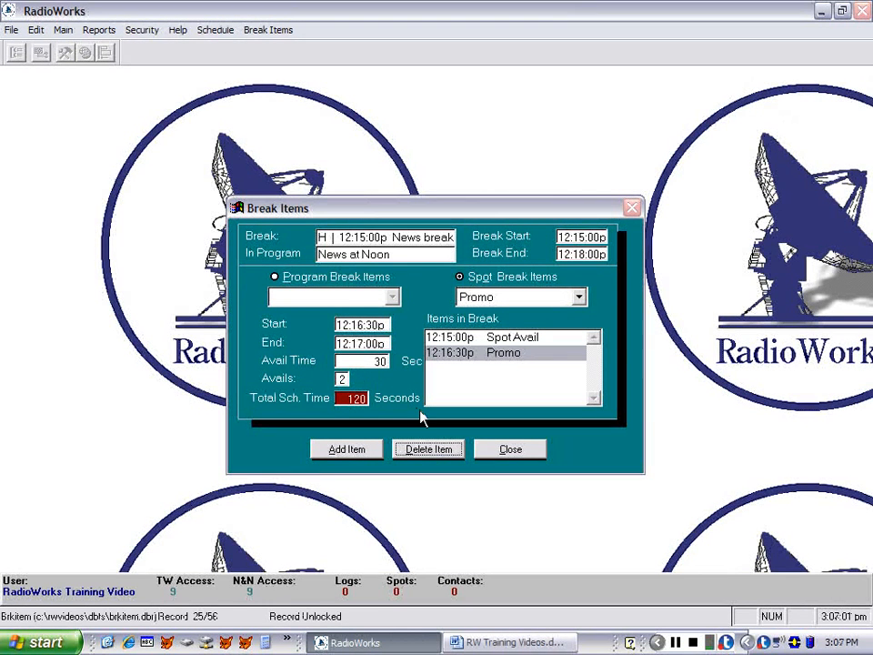
{"action": "key", "text": "Tab"}
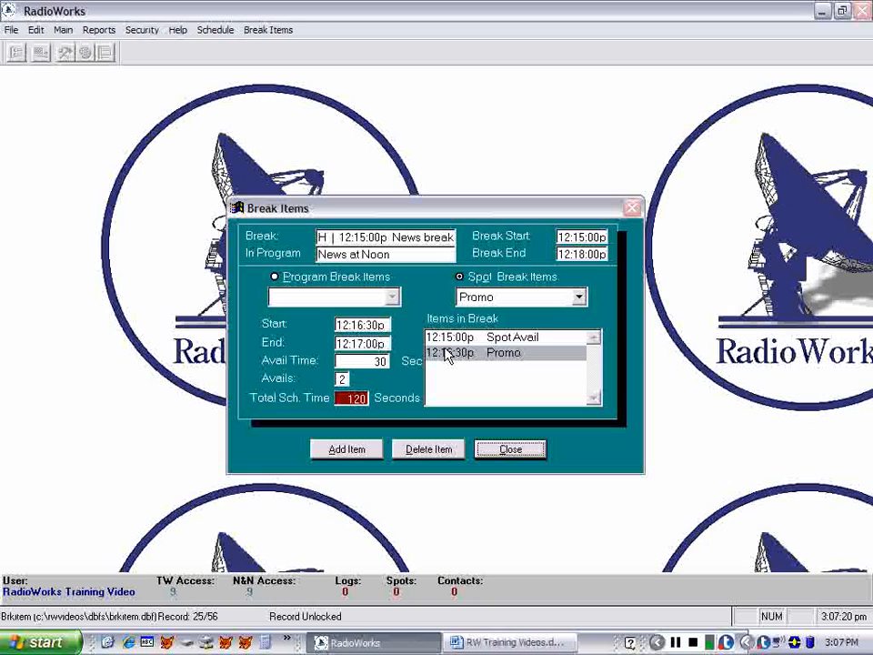
{"action": "left_click", "coordinate": [512, 451]}
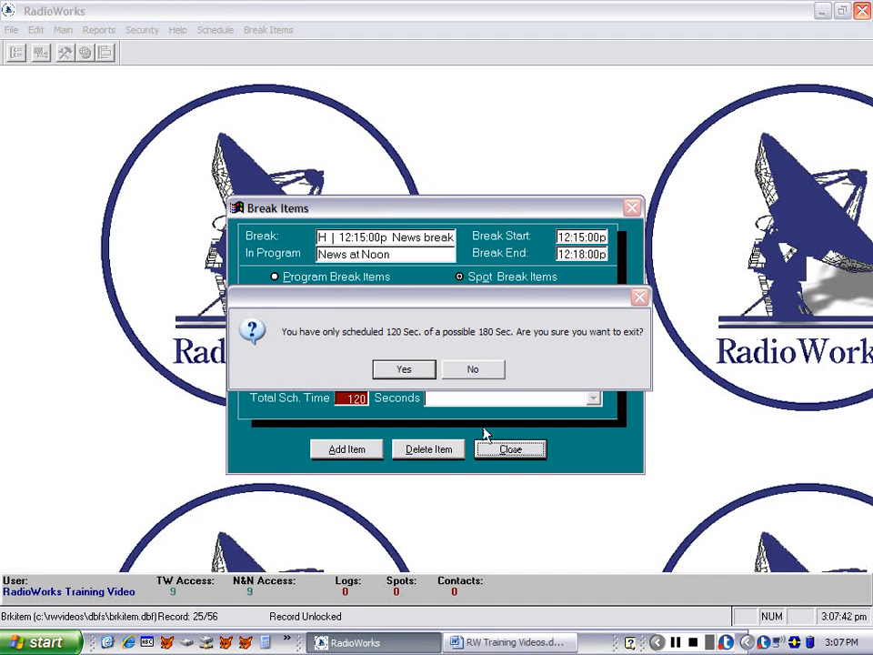
{"action": "left_click", "coordinate": [406, 371]}
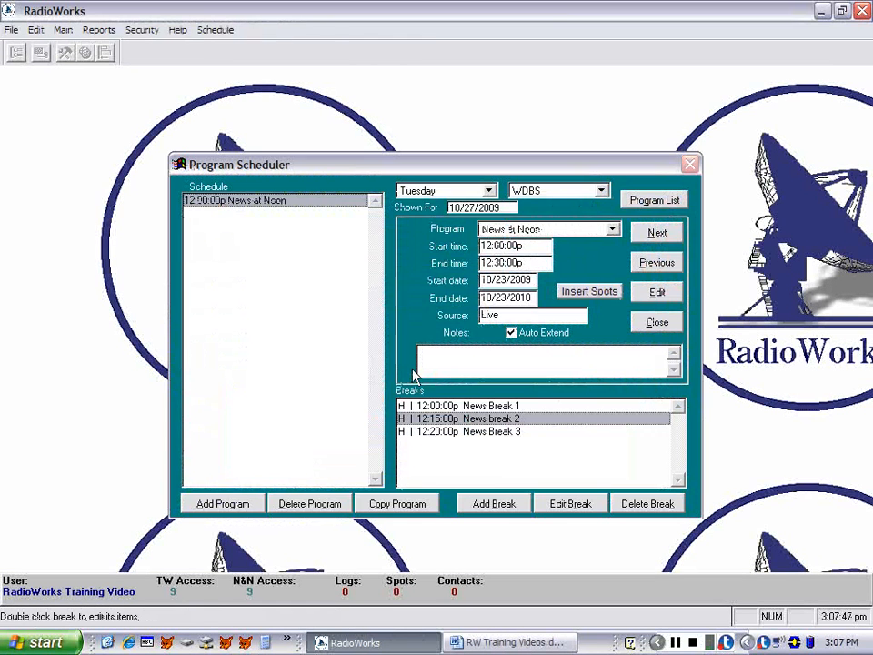
Set the end time of News break 2 itself to 12:17:00p and save the break
{"action": "left_click", "coordinate": [560, 506]}
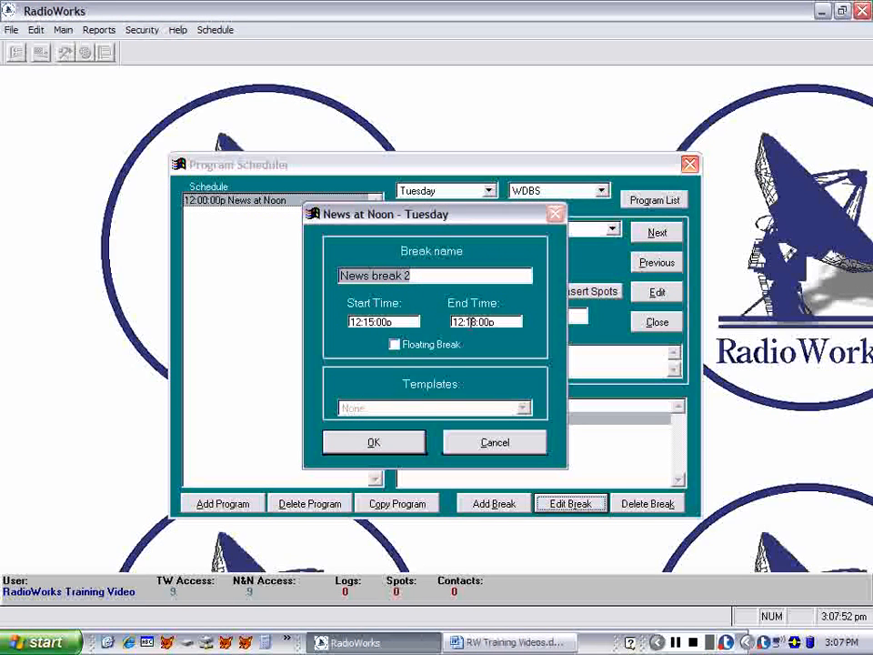
{"action": "left_click", "coordinate": [463, 322]}
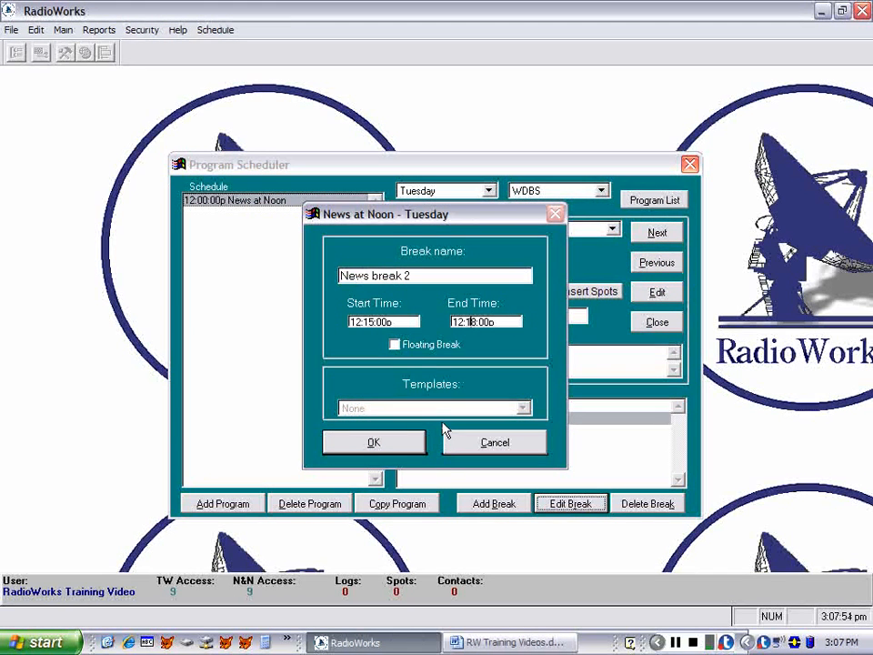
{"action": "type", "text": "7"}
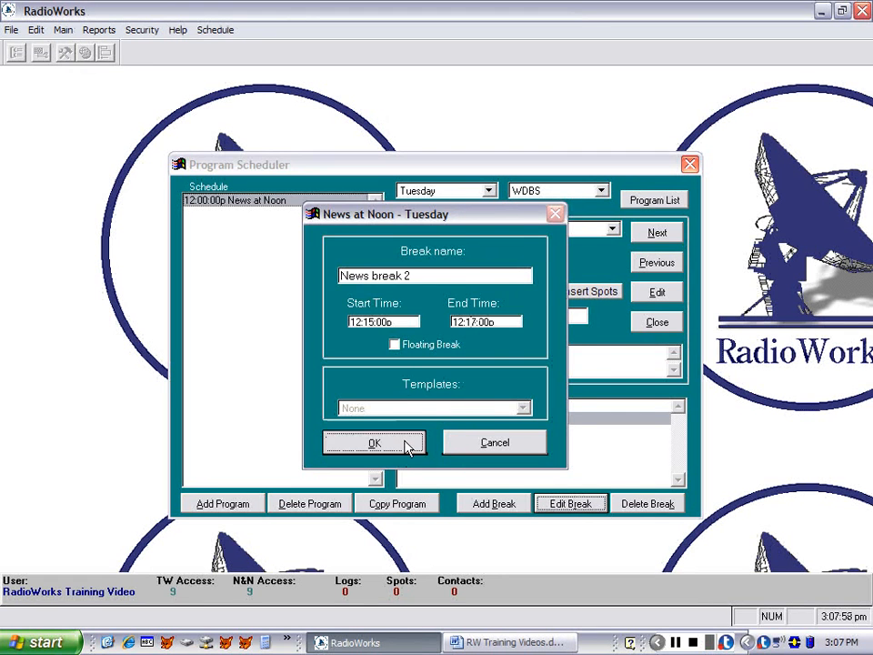
{"action": "left_click", "coordinate": [407, 439]}
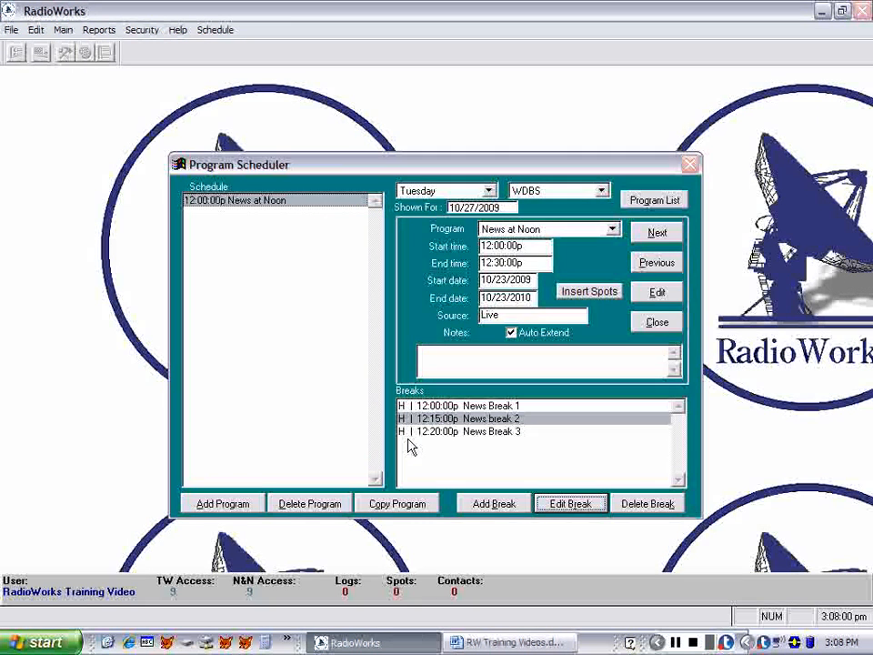